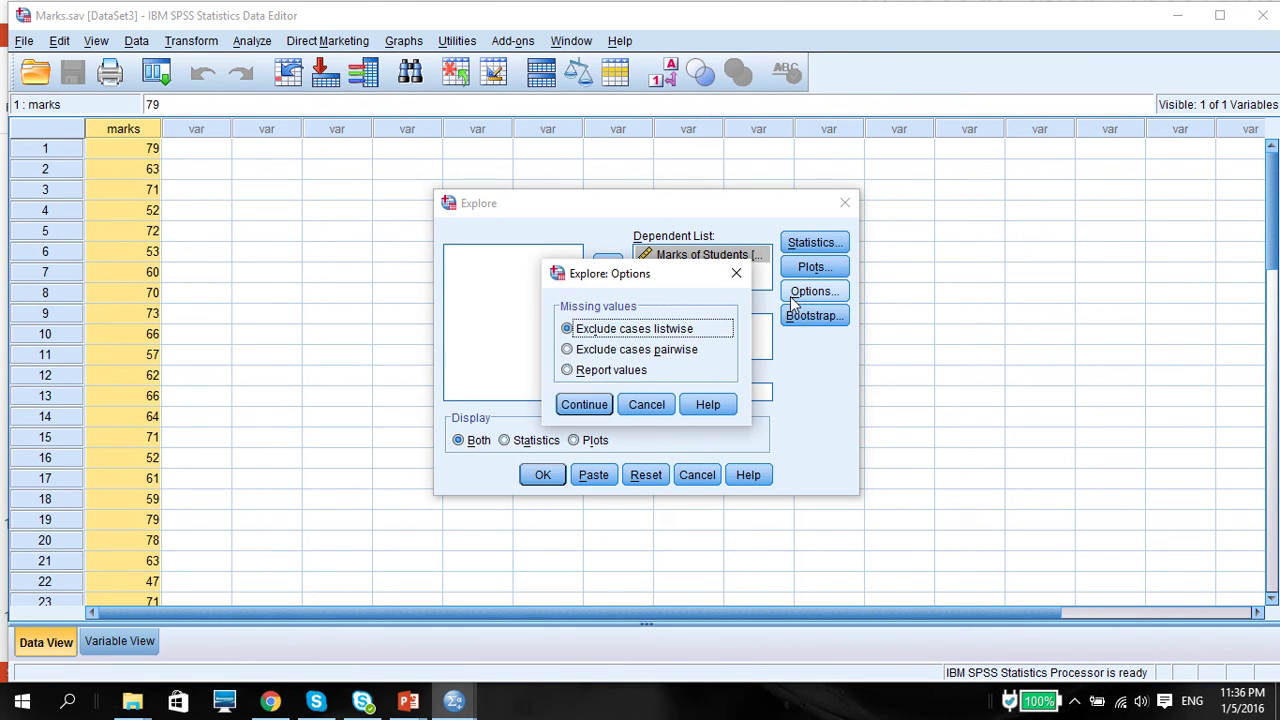
Run the Explore on Marks of Students and select the resulting Descriptives table (mean 65.82).
{"action": "left_click", "coordinate": [737, 273]}
{"action": "left_click", "coordinate": [544, 478]}
{"action": "scroll", "coordinate": [1273, 250], "scroll_direction": "down", "scroll_amount": 3}
{"action": "left_click", "coordinate": [509, 373]}
{"action": "left_click_drag", "start_coordinate": [1272, 301], "coordinate": [1272, 317]}
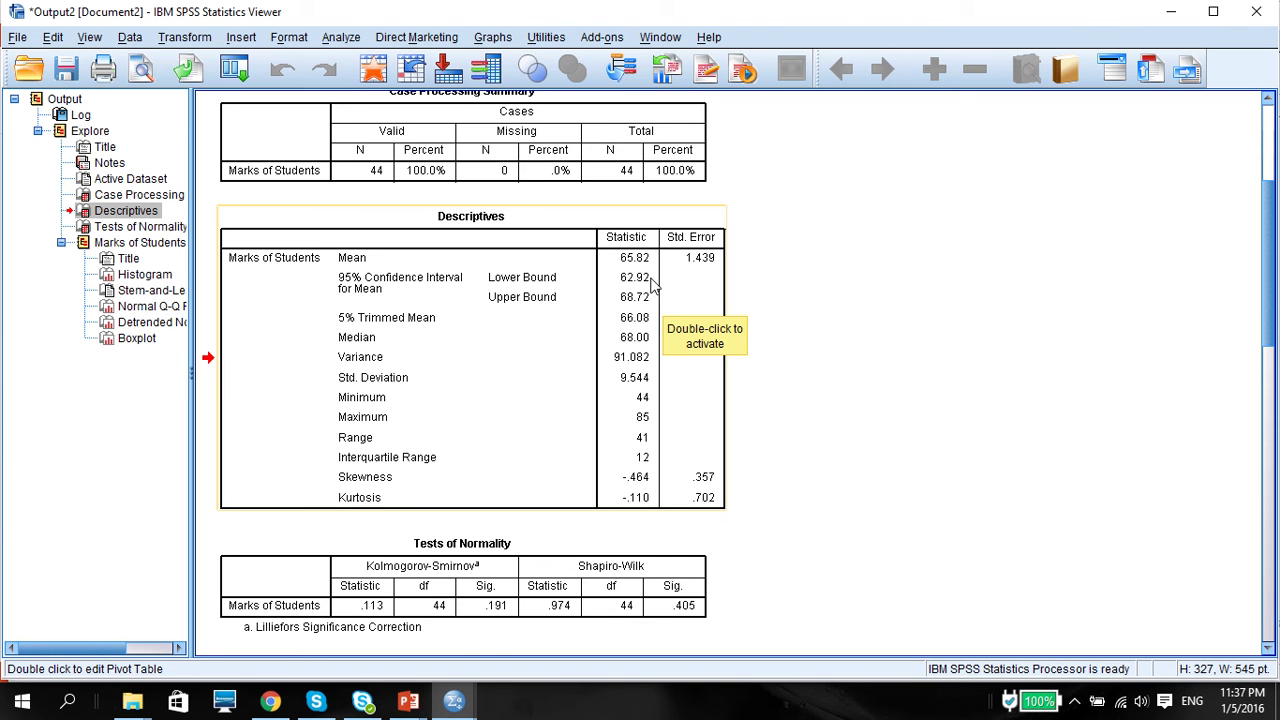
Scroll the output down until the Marks of Students histogram is fully visible.
{"action": "left_click_drag", "start_coordinate": [1270, 298], "coordinate": [1270, 353]}
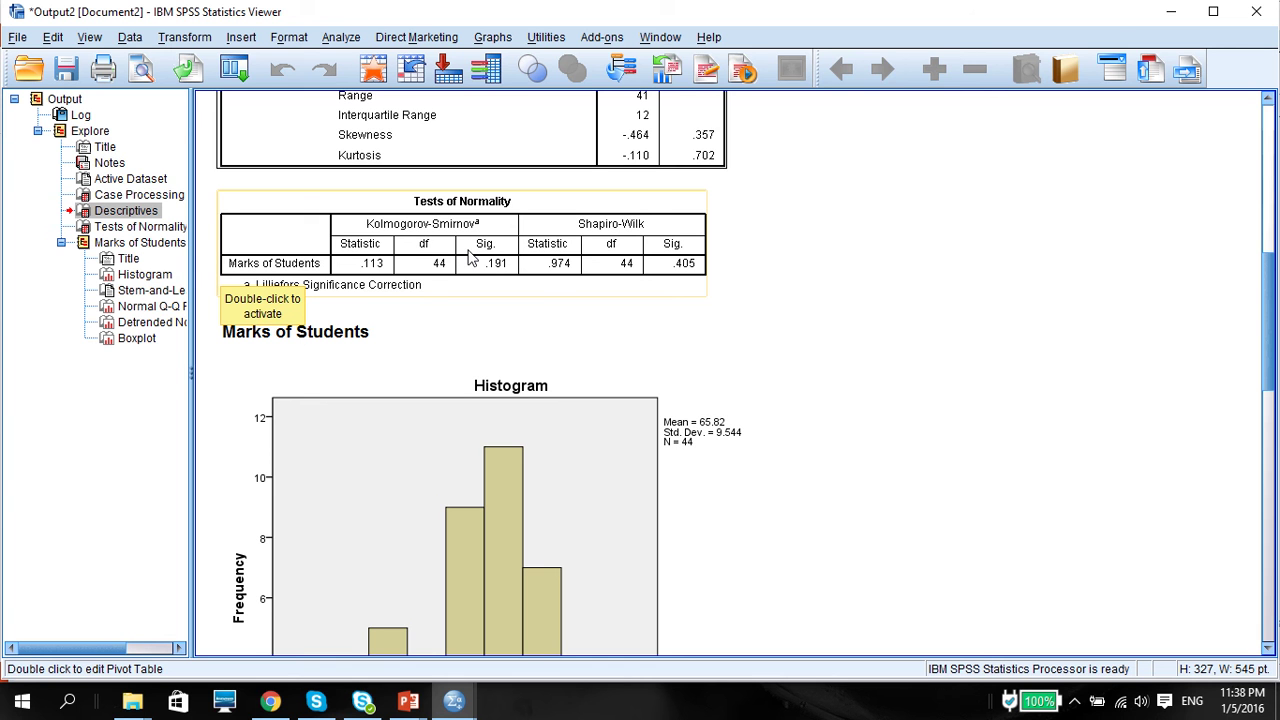
{"action": "left_click_drag", "start_coordinate": [1268, 294], "coordinate": [1260, 454]}
Select the Normal Q-Q plot of Marks of Students, with the detrended plot below.
{"action": "left_click", "coordinate": [589, 371]}
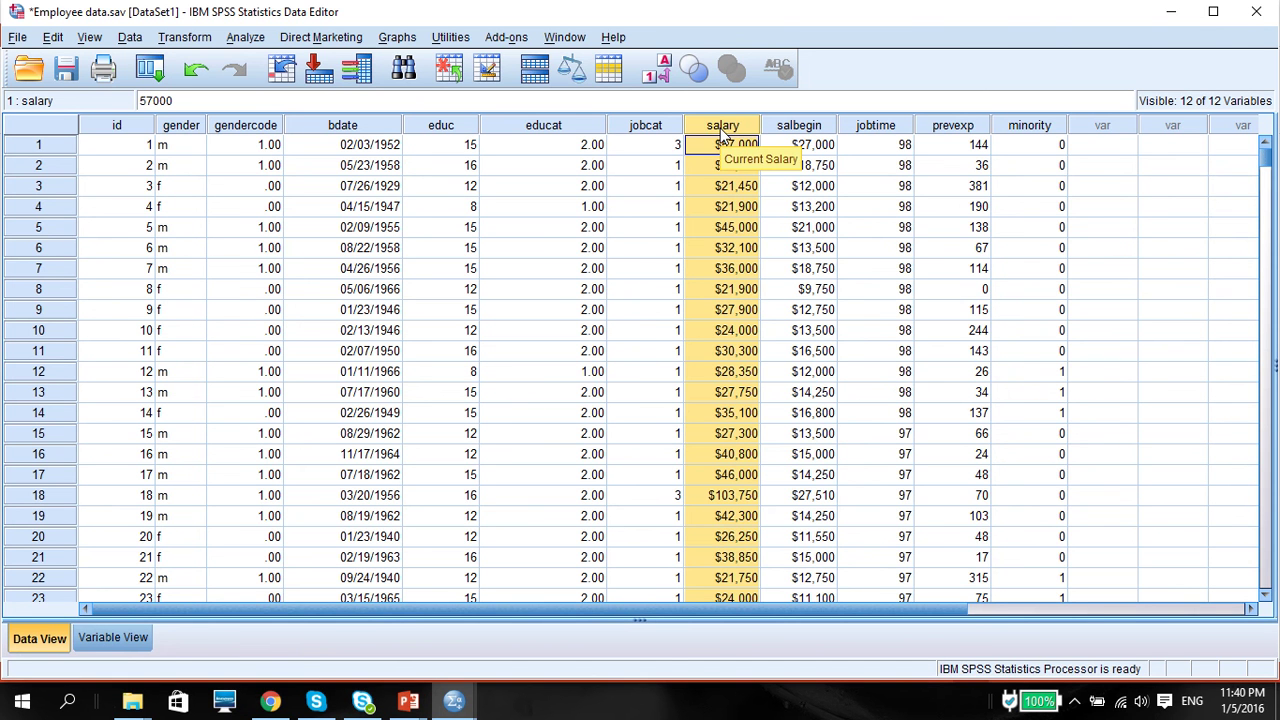
Select the gendercode and salary columns and start a new Explore analysis.
{"action": "left_click", "coordinate": [229, 127]}
{"action": "left_click", "coordinate": [729, 124]}
{"action": "left_click", "coordinate": [249, 40]}
{"action": "mouse_move", "coordinate": [385, 92]}
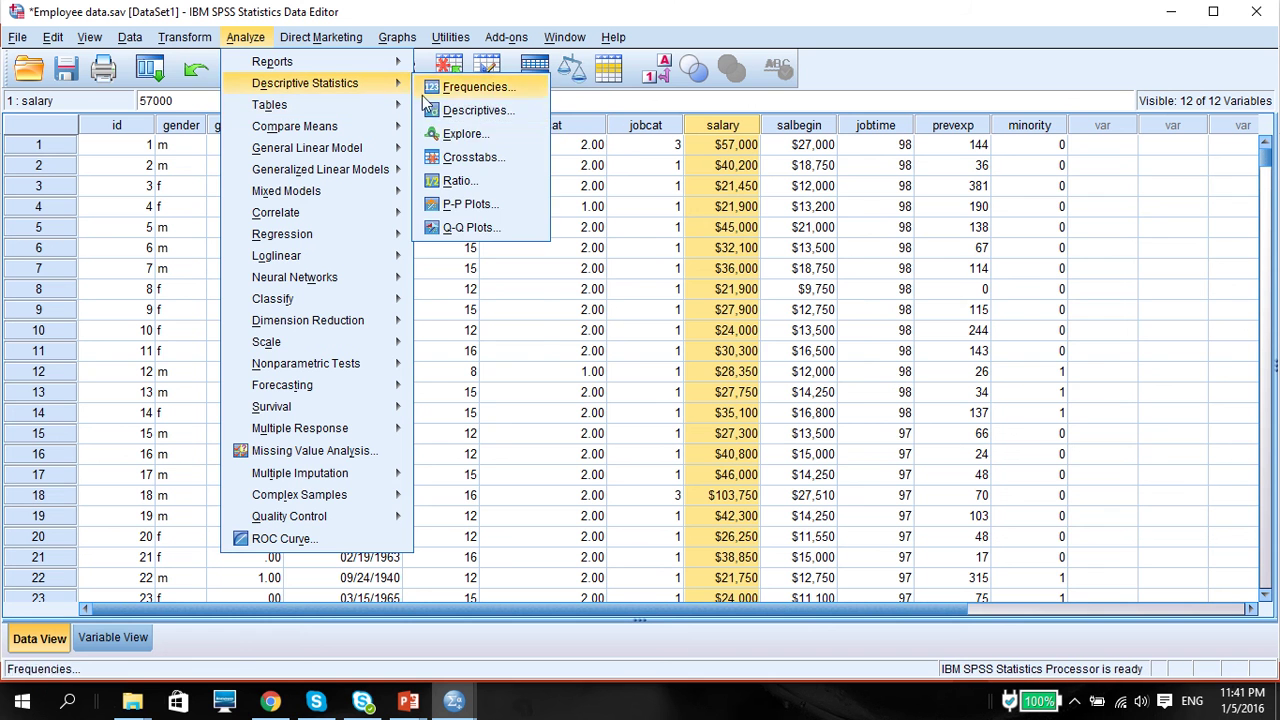
{"action": "left_click", "coordinate": [437, 130]}
Reset Explore, making Current Salary the dependent variable and Gender recoded the factor.
{"action": "left_click", "coordinate": [630, 476]}
{"action": "scroll", "coordinate": [566, 325], "scroll_direction": "down", "scroll_amount": 3}
{"action": "scroll", "coordinate": [566, 320], "scroll_direction": "up", "scroll_amount": 3}
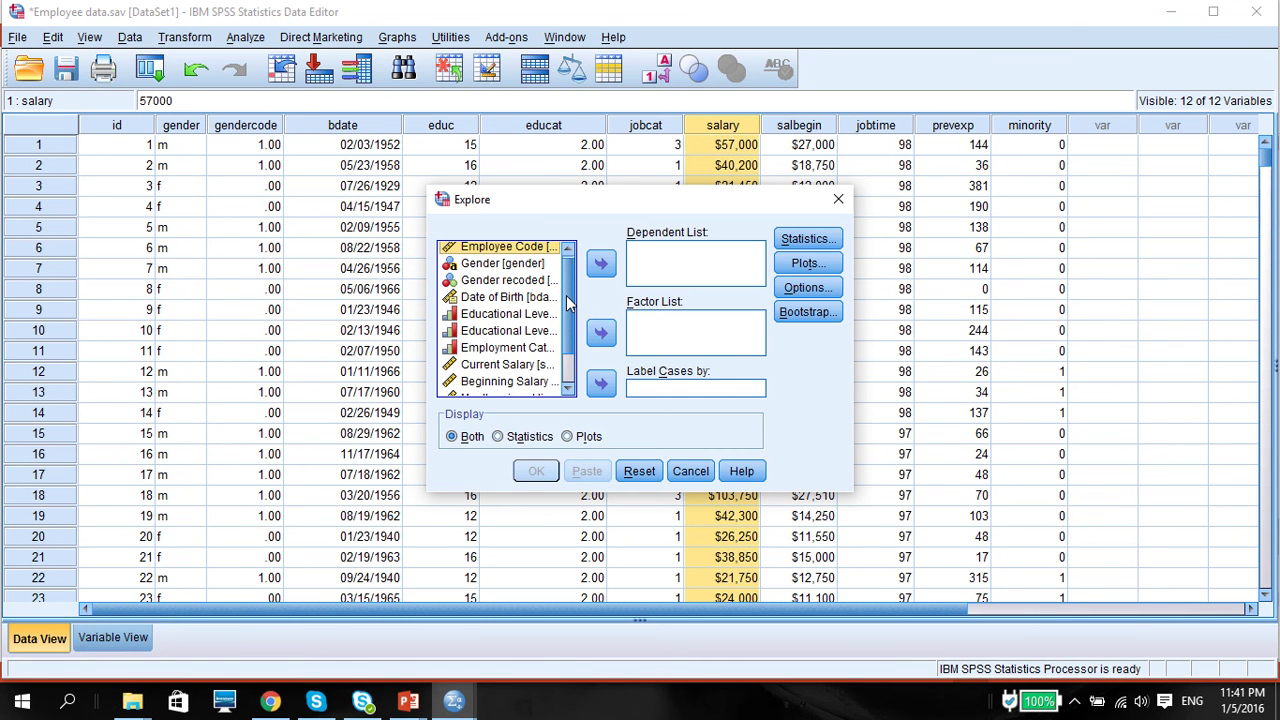
{"action": "scroll", "coordinate": [566, 305], "scroll_direction": "down", "scroll_amount": 3}
{"action": "left_click", "coordinate": [533, 322]}
{"action": "left_click", "coordinate": [601, 263]}
{"action": "scroll", "coordinate": [566, 310], "scroll_direction": "up", "scroll_amount": 1}
{"action": "scroll", "coordinate": [566, 310], "scroll_direction": "up", "scroll_amount": 1}
{"action": "left_click", "coordinate": [508, 285]}
{"action": "left_click", "coordinate": [601, 335]}
Add histograms and normality plots with tests, run the Explore, and view its output.
{"action": "left_click", "coordinate": [810, 264]}
{"action": "left_click", "coordinate": [529, 333]}
{"action": "left_click", "coordinate": [680, 275]}
{"action": "left_click", "coordinate": [572, 474]}
{"action": "left_click", "coordinate": [807, 290]}
{"action": "left_click", "coordinate": [731, 273]}
{"action": "left_click", "coordinate": [538, 472]}
{"action": "left_click", "coordinate": [454, 703]}
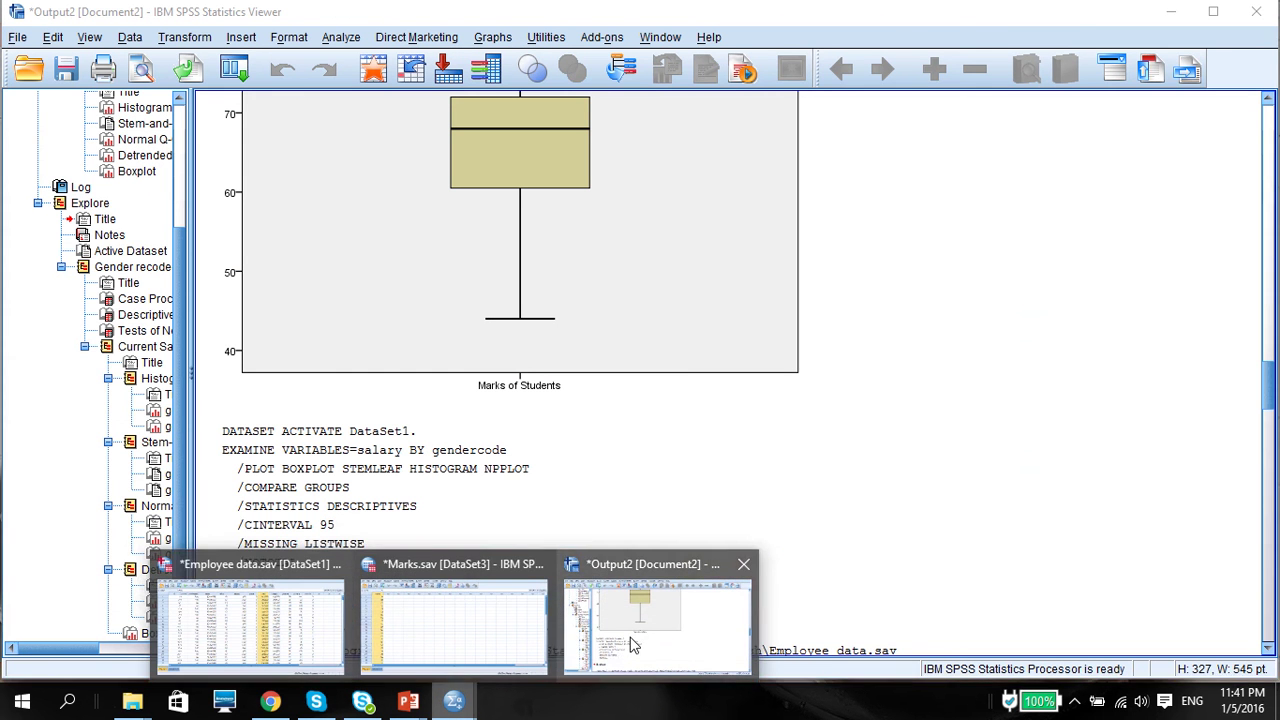
{"action": "left_click", "coordinate": [657, 620]}
Jump to Descriptives and scroll to Tests of Normality showing Shapiro-Wilk .000 for both genders.
{"action": "left_click_drag", "start_coordinate": [1270, 380], "coordinate": [1271, 407]}
{"action": "left_click", "coordinate": [329, 256]}
{"action": "mouse_move", "coordinate": [1275, 427]}
{"action": "left_mouse_down"}
{"action": "mouse_move", "coordinate": [1271, 442]}
{"action": "mouse_move", "coordinate": [1266, 401]}
{"action": "mouse_move", "coordinate": [1263, 424]}
{"action": "left_mouse_up"}
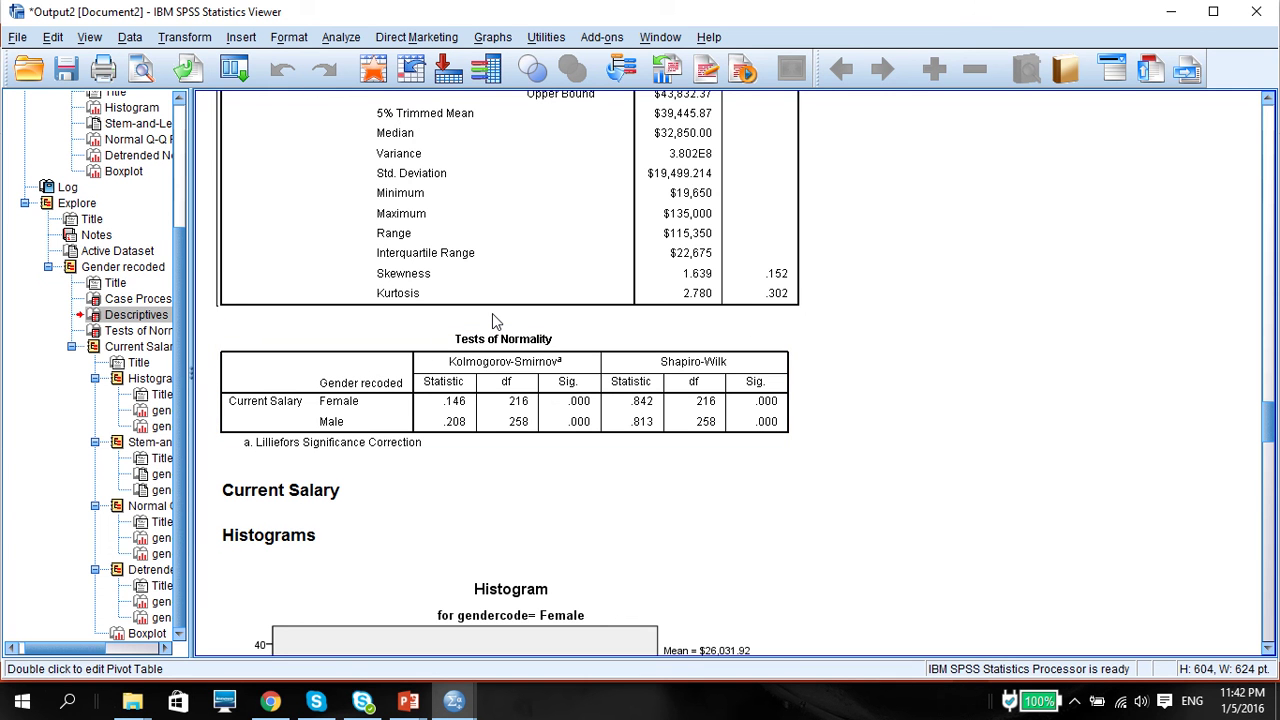
Scroll down to the Current Salary by Gender recoded boxplot and select it.
{"action": "left_click_drag", "start_coordinate": [1268, 420], "coordinate": [1271, 621]}
{"action": "left_click", "coordinate": [700, 525]}
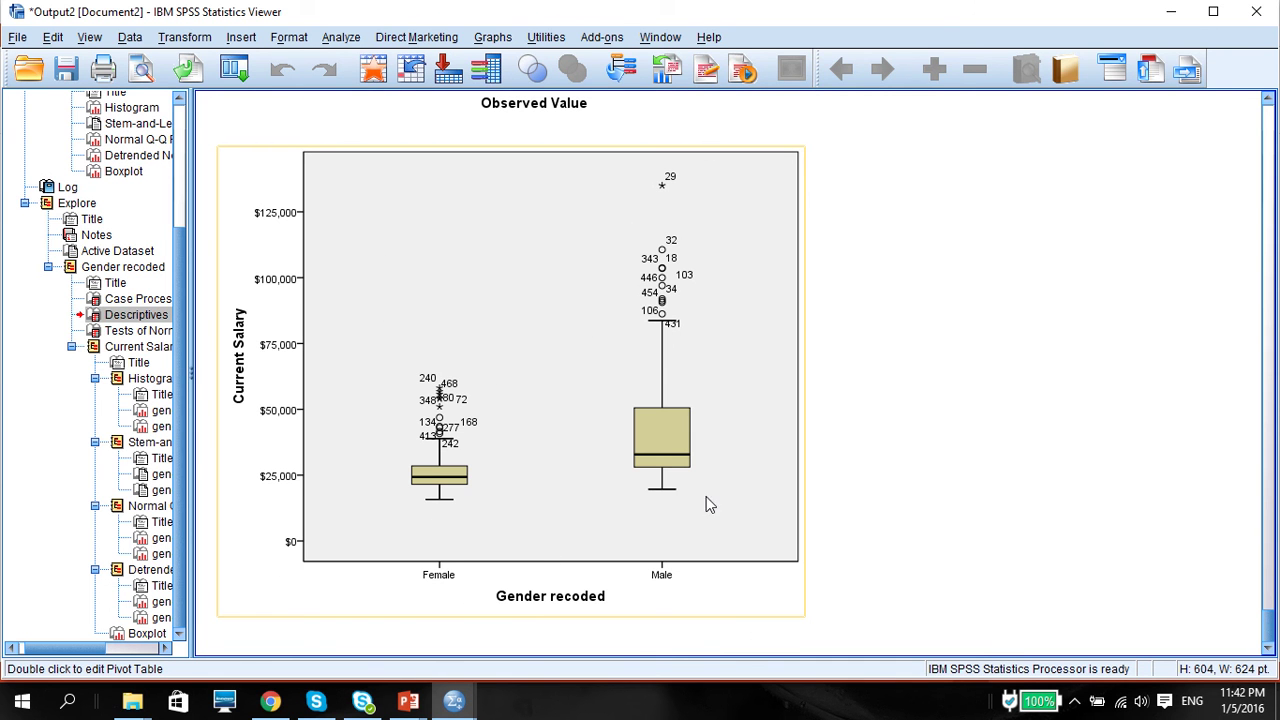
Switch to the Presentation16 PowerPoint window showing slide 11, Reporting Results.
{"action": "mouse_move", "coordinate": [462, 705]}
{"action": "mouse_move", "coordinate": [459, 652]}
{"action": "mouse_move", "coordinate": [408, 700]}
{"action": "left_click", "coordinate": [709, 644]}
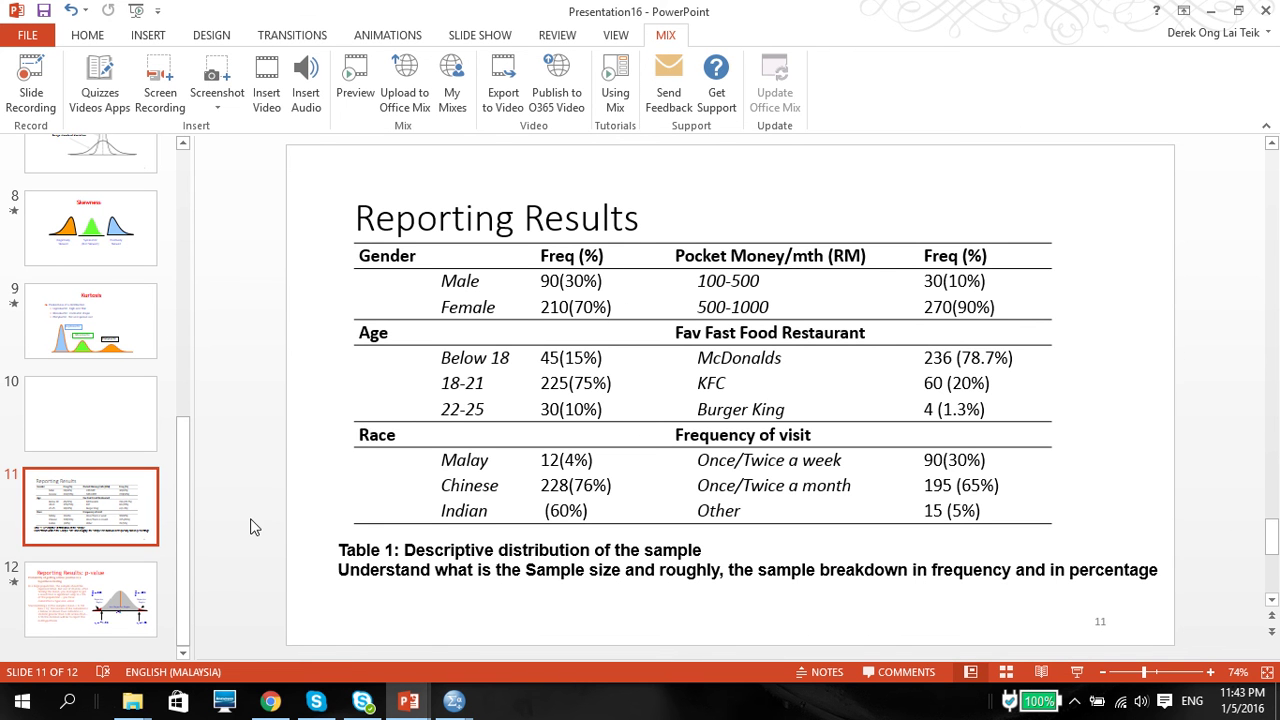